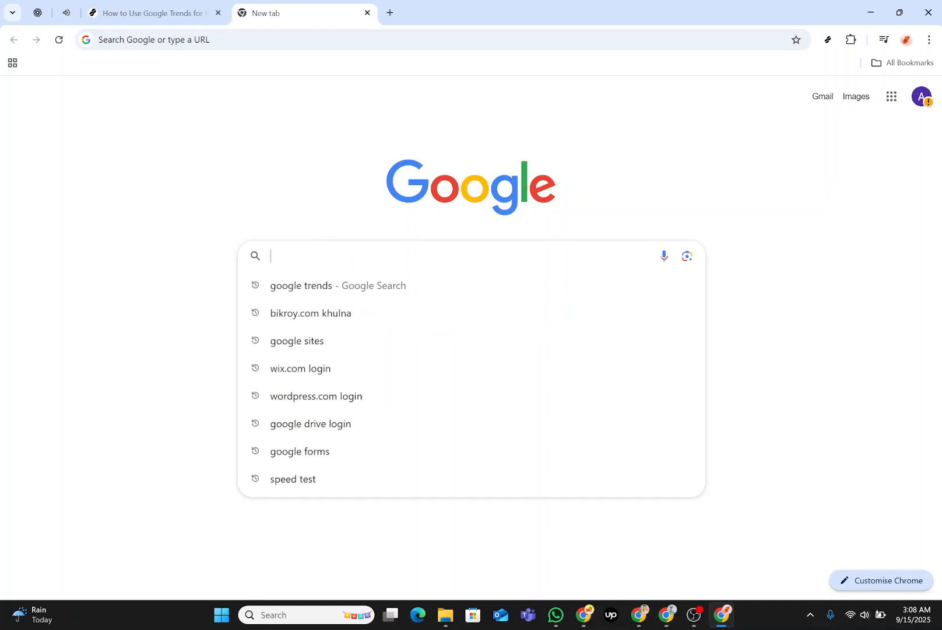
Search Google for "google trends" and open the Google Trends website from the results.
key("Down")
left_click(322, 285)
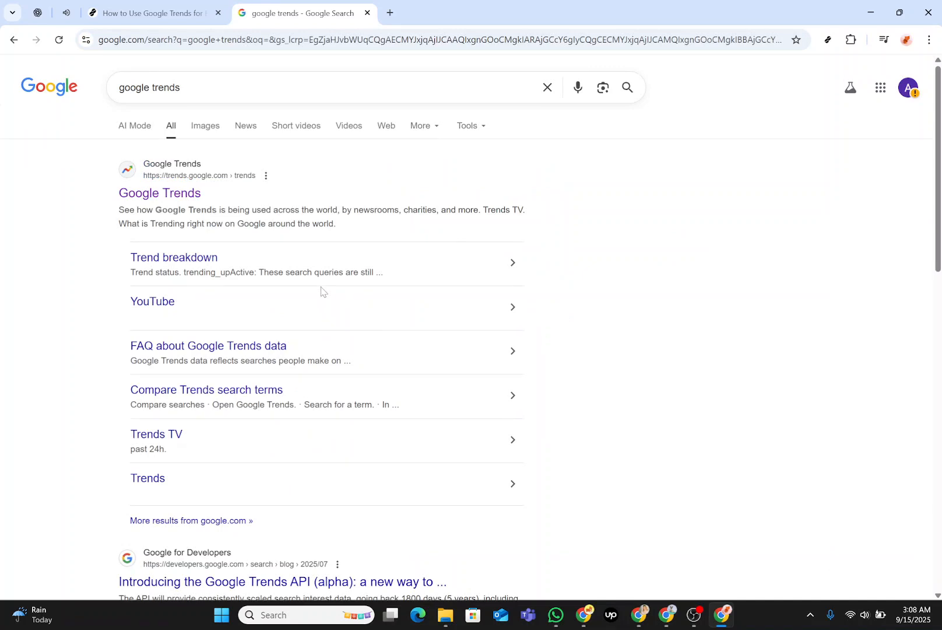
left_click(161, 195)
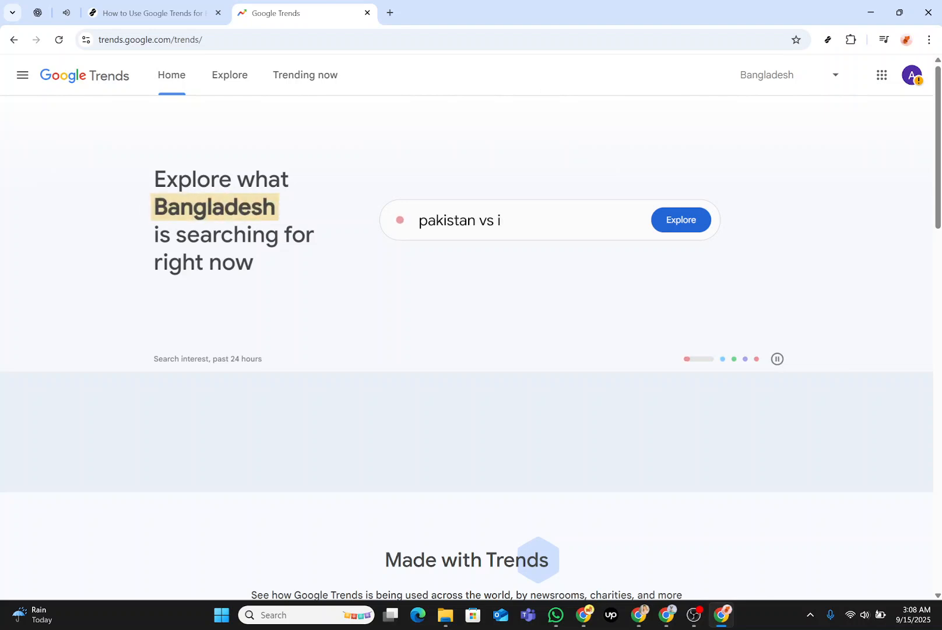
Explore Google Trends data for the search term "student tech gadgets".
left_click(228, 85)
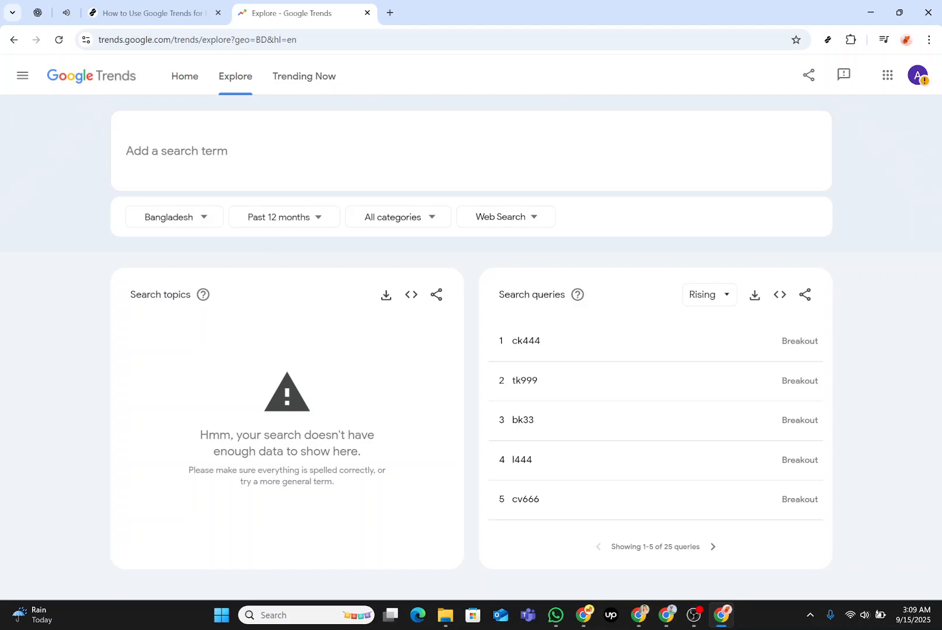
type("student tech gadgets")
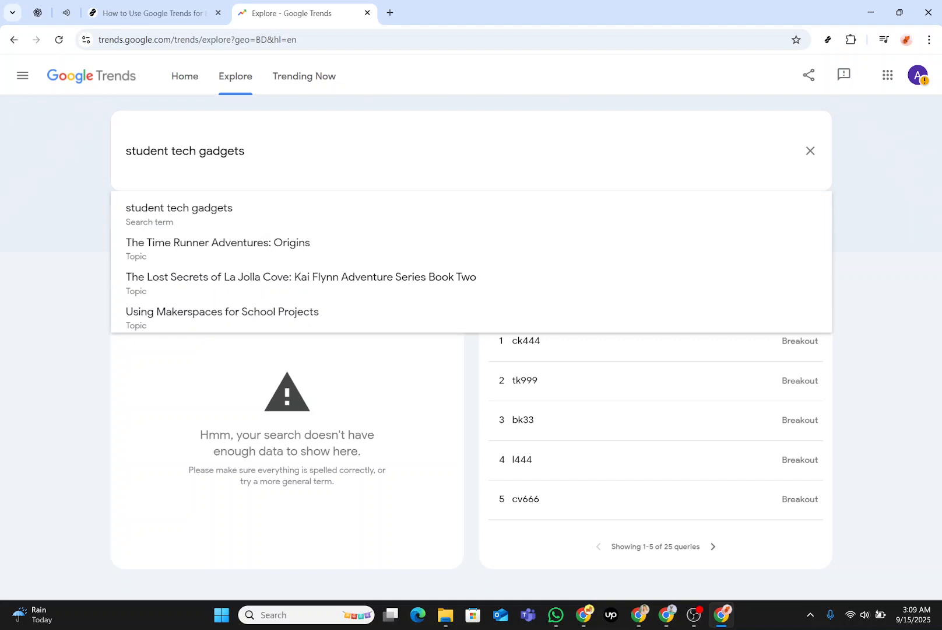
key("Return")
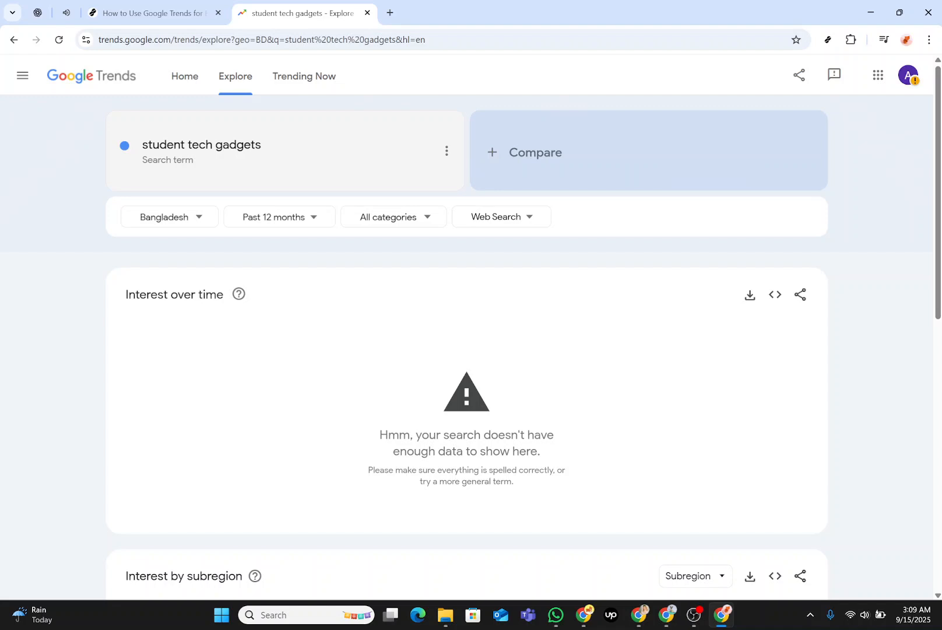
Set the trend filters to the Worldwide region and the Past 5 years time range.
left_click(199, 220)
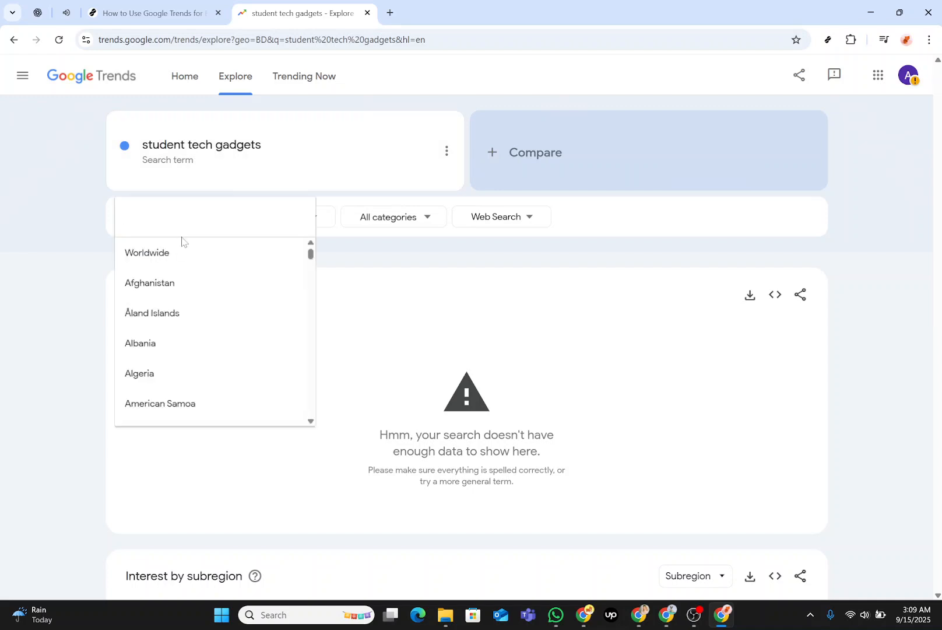
left_click(169, 254)
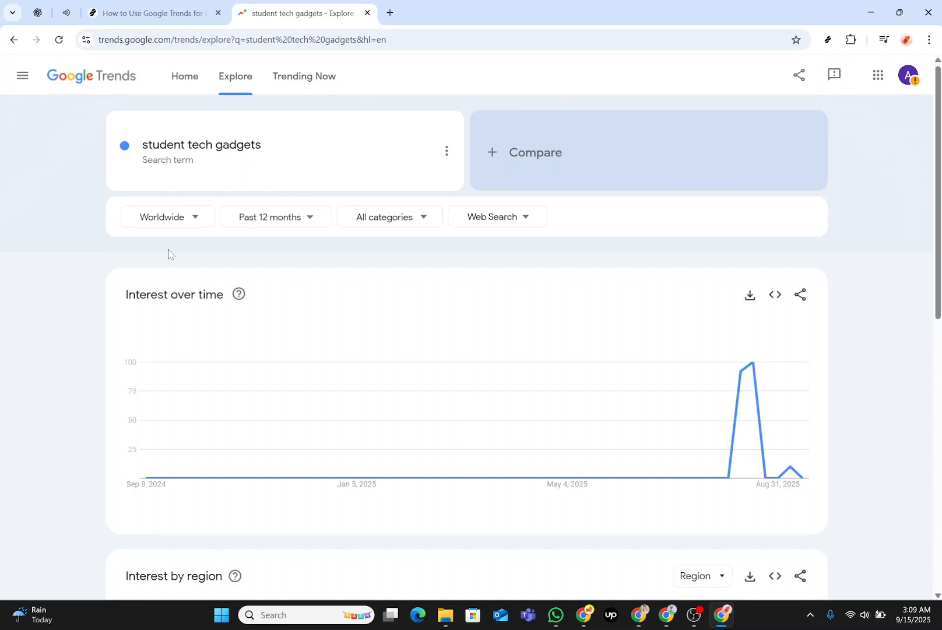
left_click(311, 218)
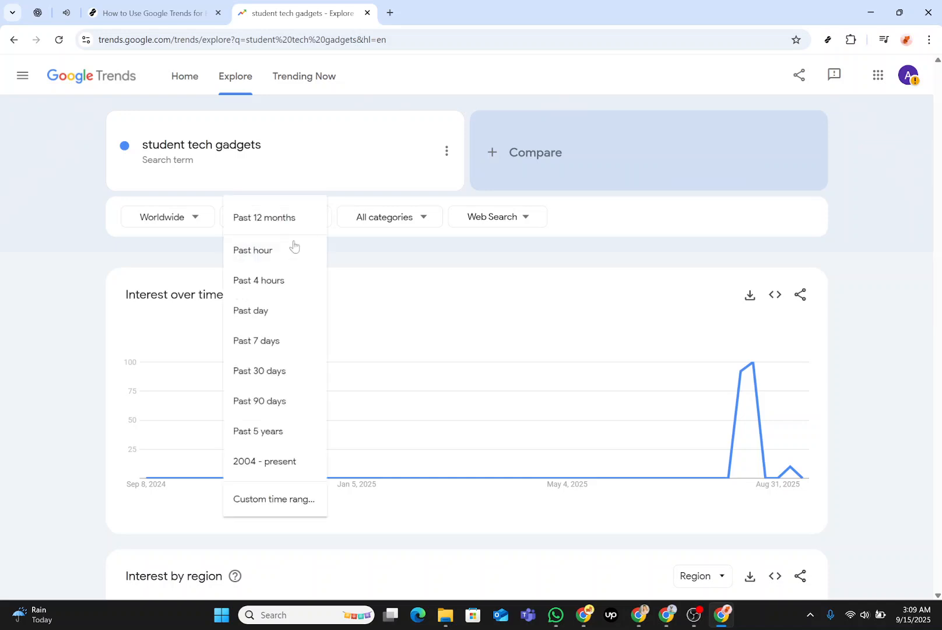
left_click(253, 438)
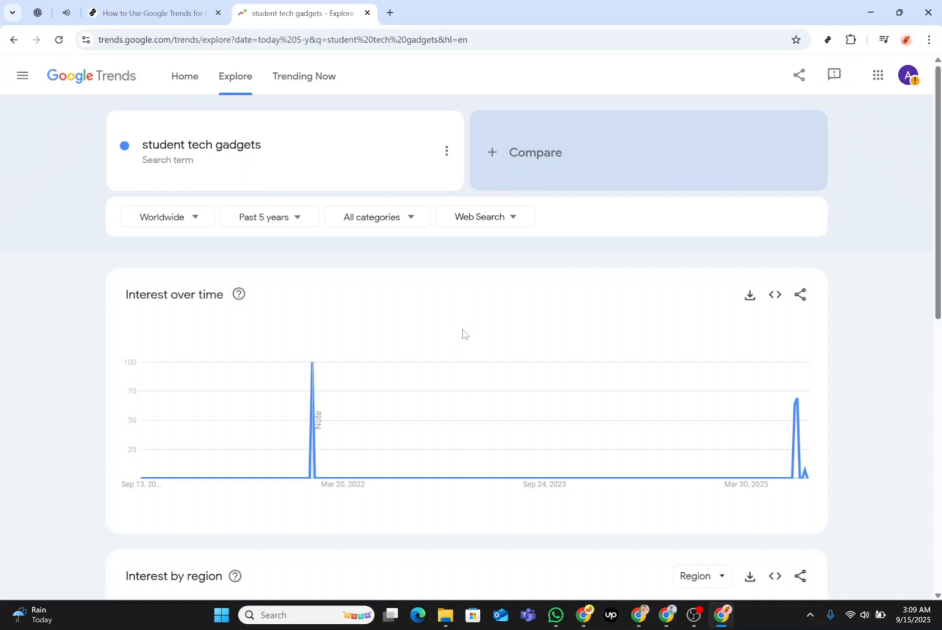
Examine the interest over time, interest by region, related topics and related queries for "student tech gadgets".
scroll(463, 334, "down", 1)
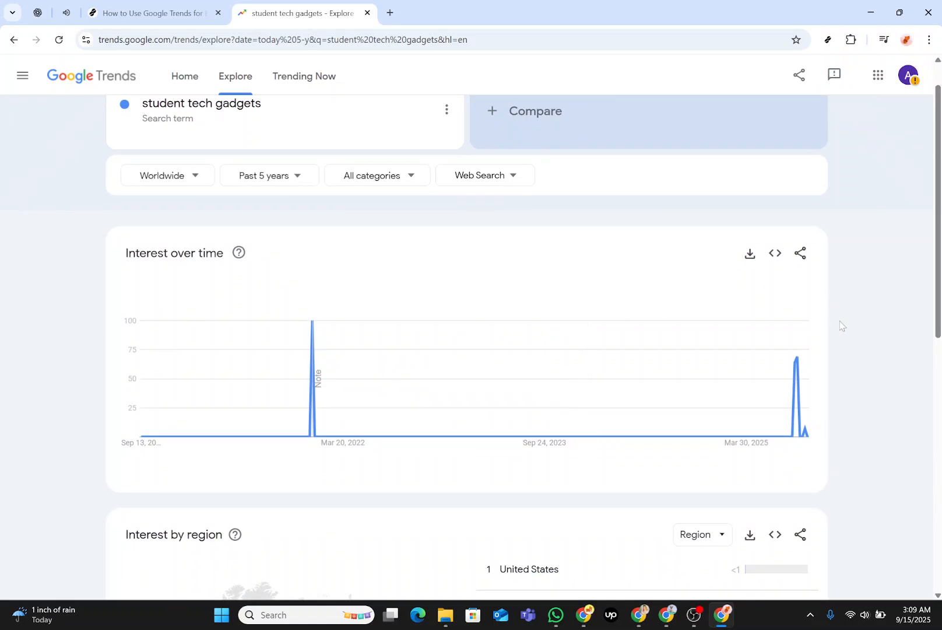
scroll(845, 333, "down", 1)
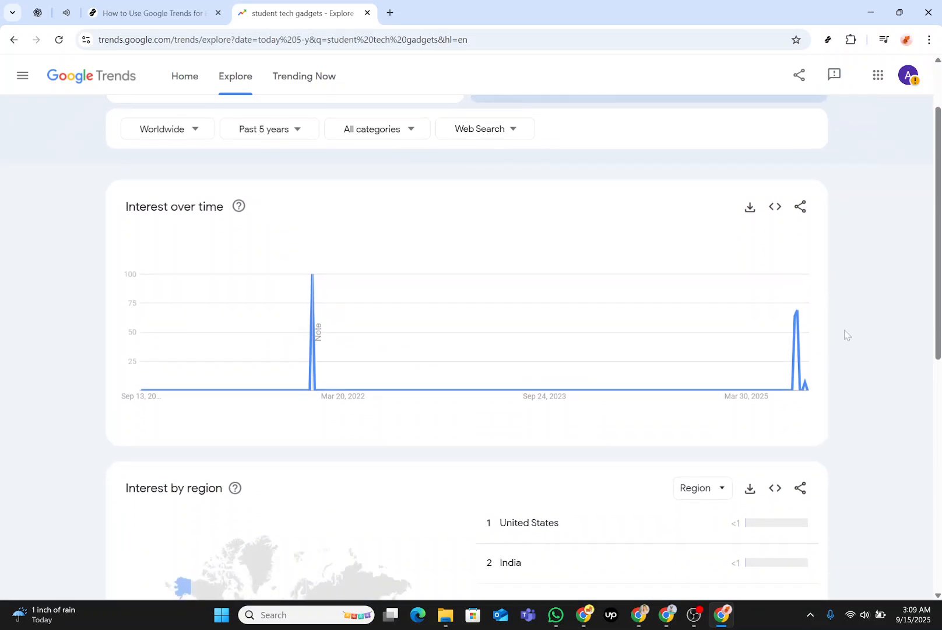
scroll(846, 333, "down", 2)
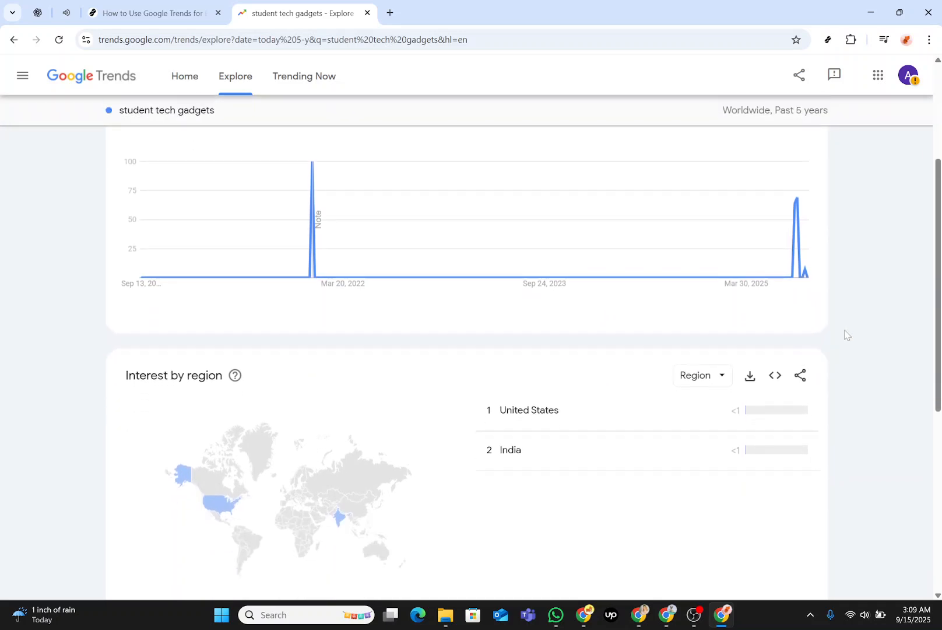
scroll(846, 334, "down", 1)
scroll(845, 334, "up", 4)
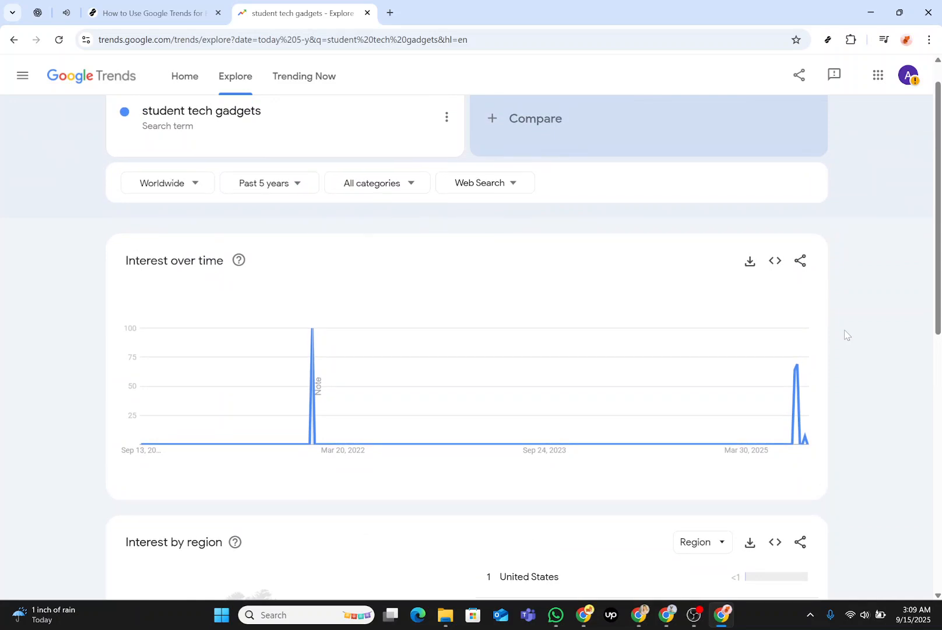
scroll(844, 330, "down", 5)
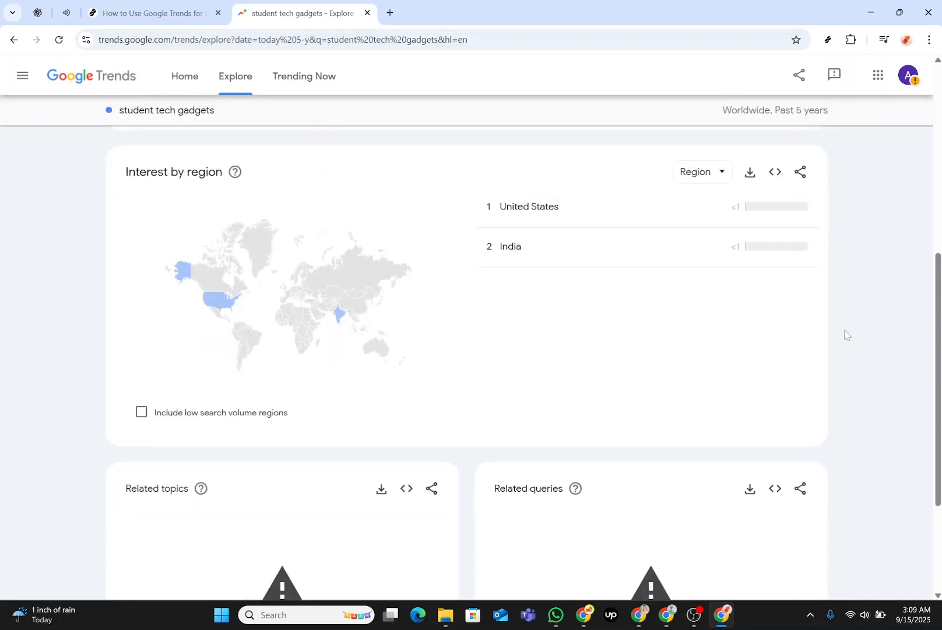
scroll(845, 333, "down", 1)
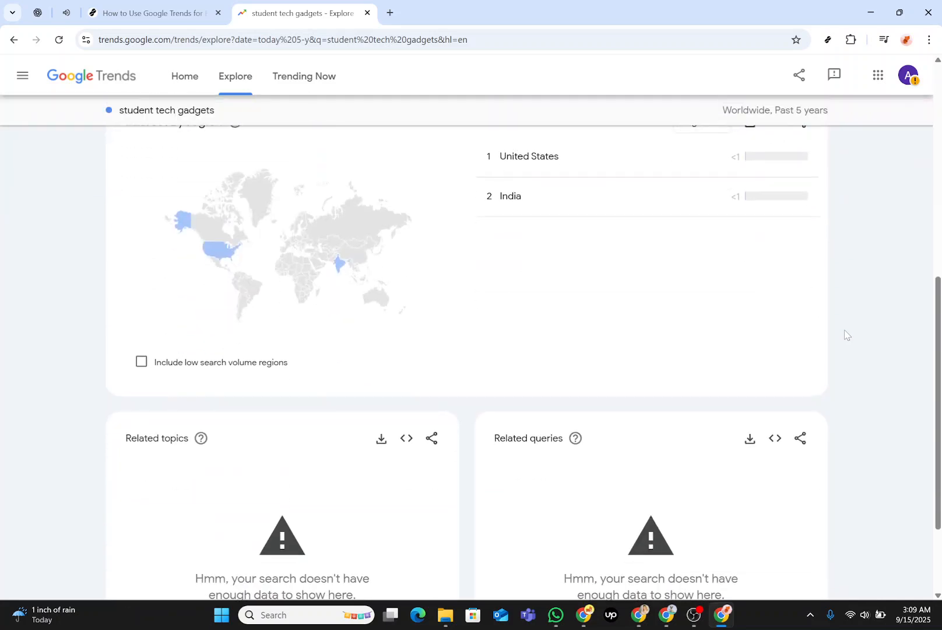
scroll(844, 330, "down", 2)
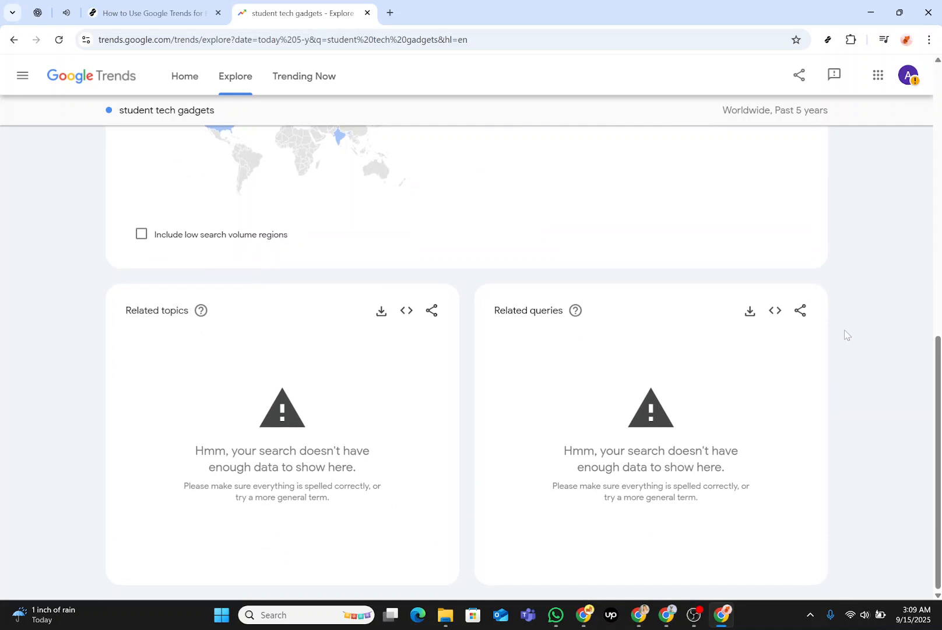
scroll(844, 330, "up", 2)
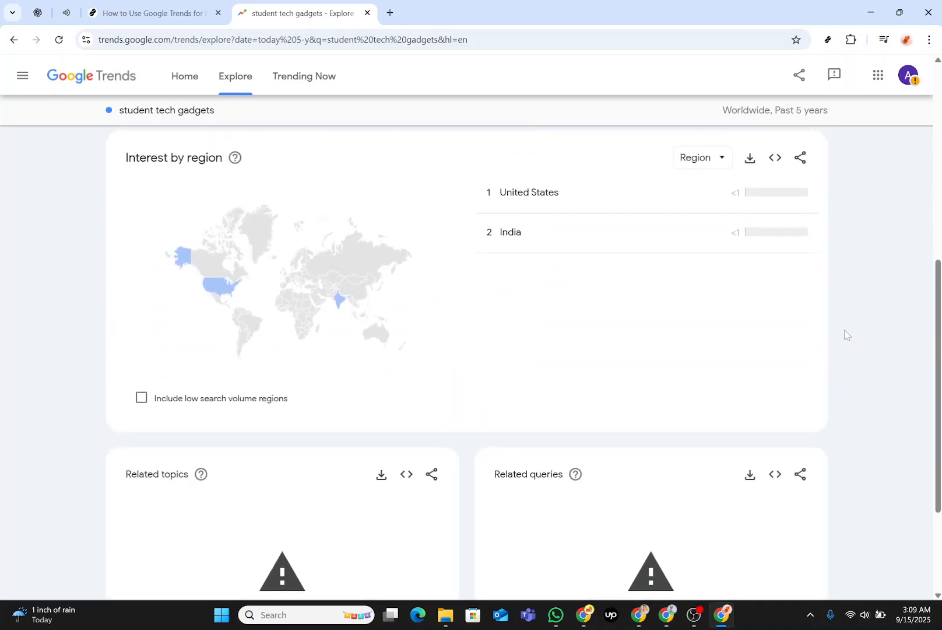
scroll(845, 330, "up", 1)
scroll(844, 330, "up", 4)
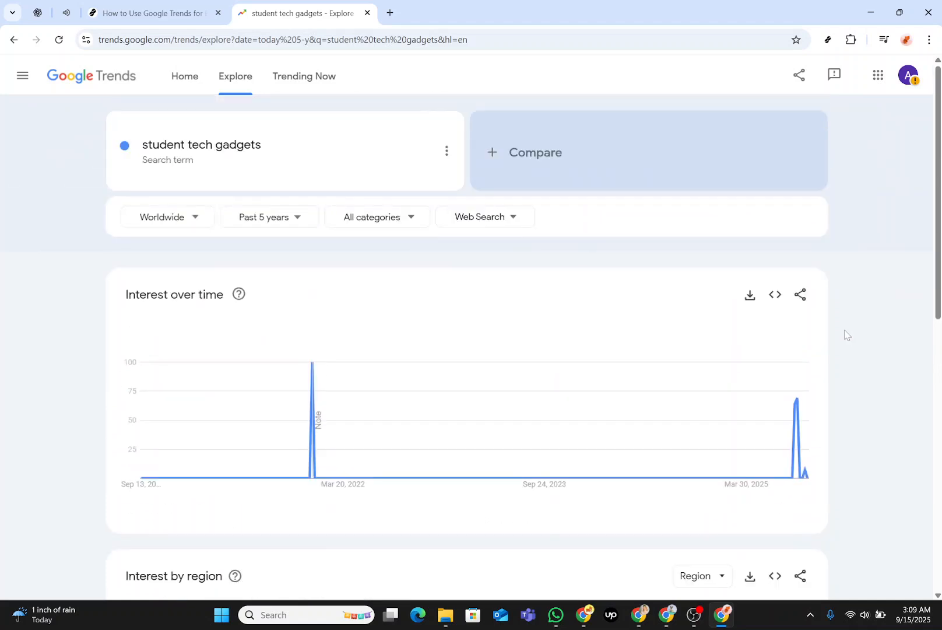
Add "school launch idea" as a comparison term alongside "student tech gadgets".
left_click(487, 153)
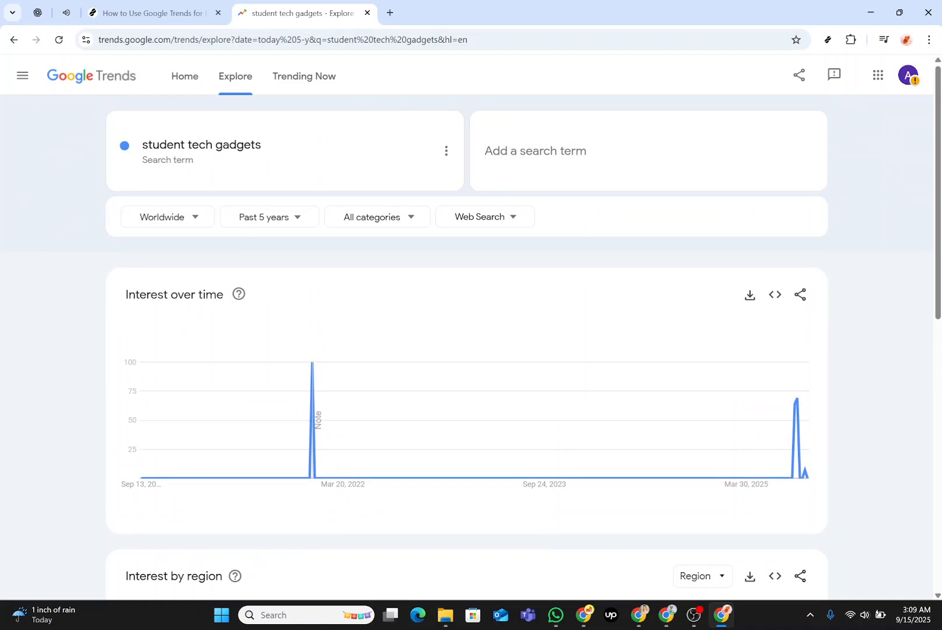
type("s")
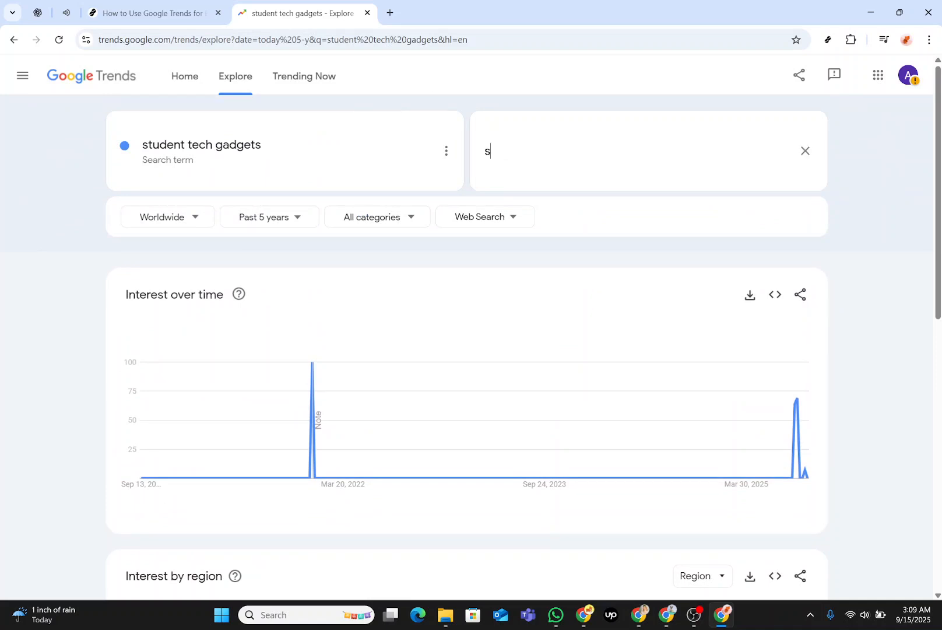
type("choo")
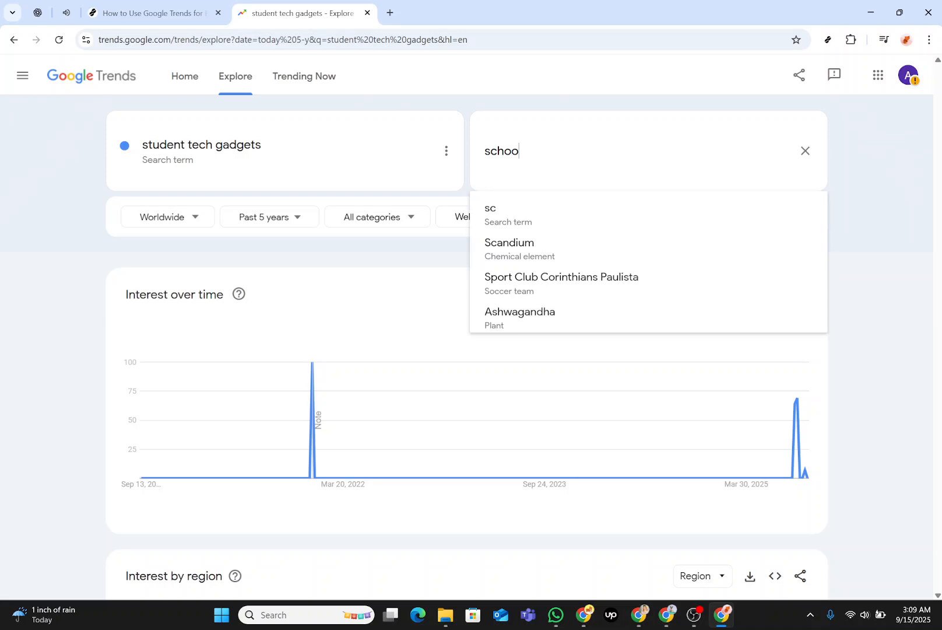
type("l lau")
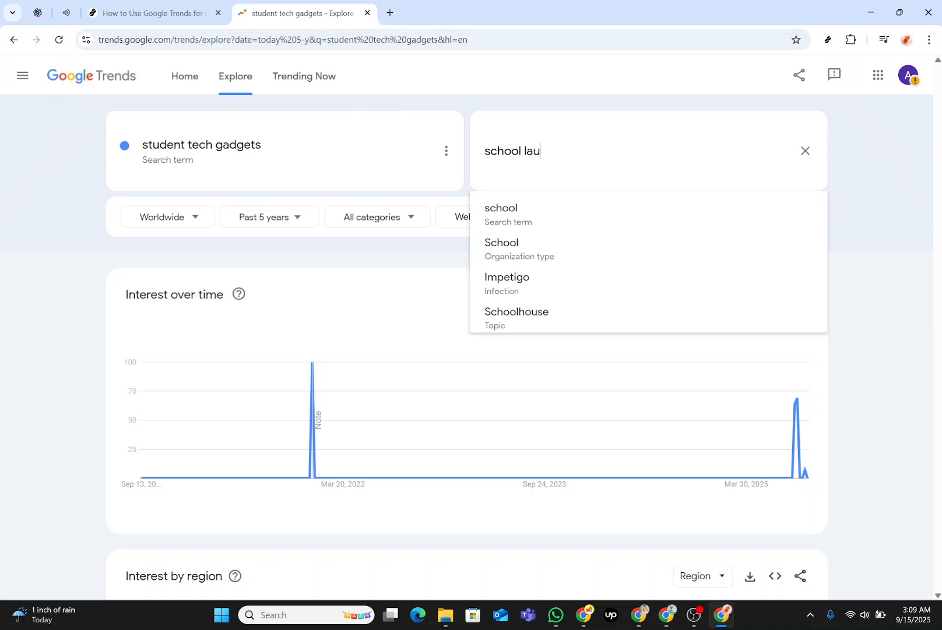
type("nch idea")
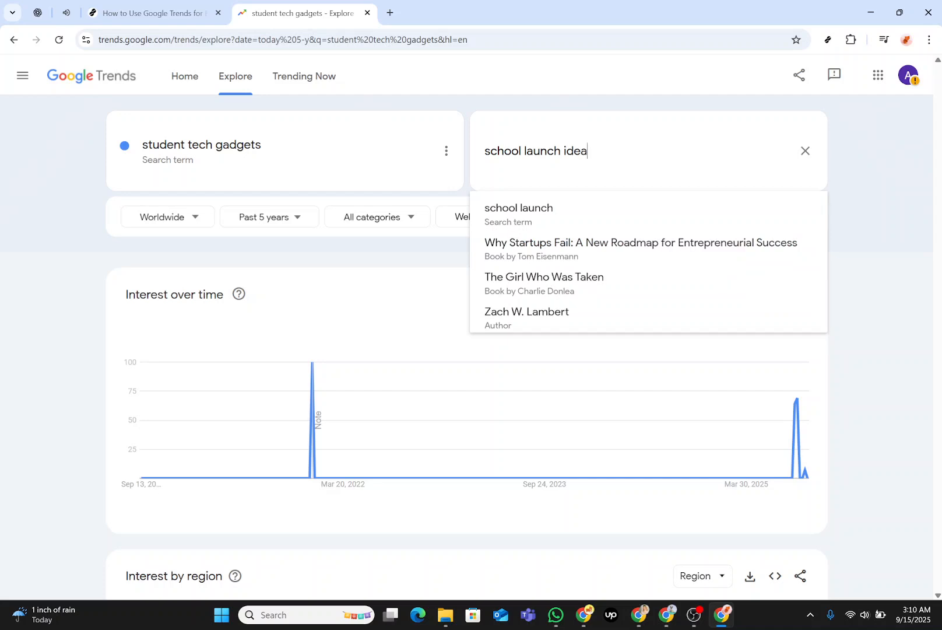
key("Return")
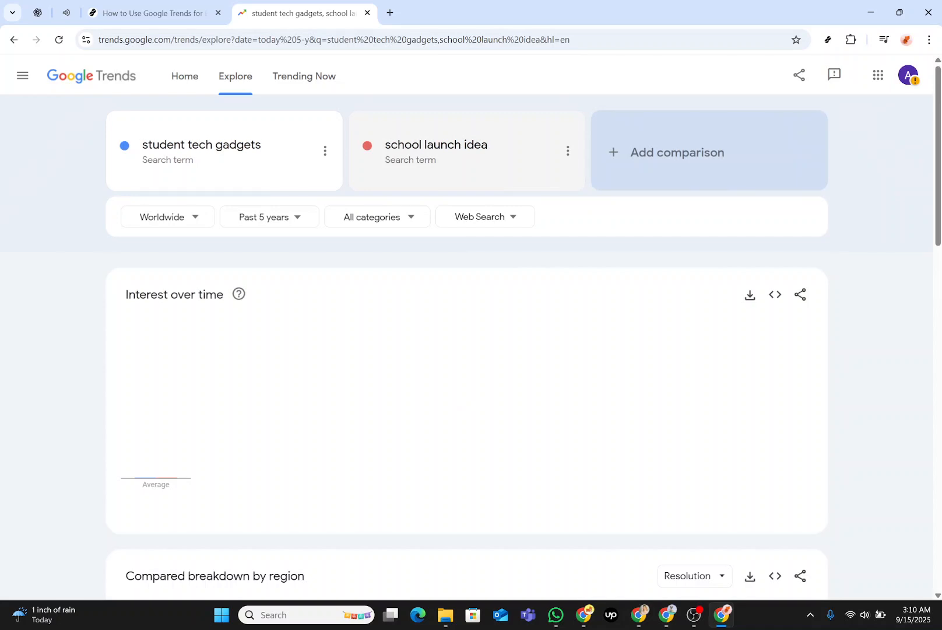
Review the compared breakdown by region and each term's regional interest and related queries.
scroll(656, 348, "down", 5)
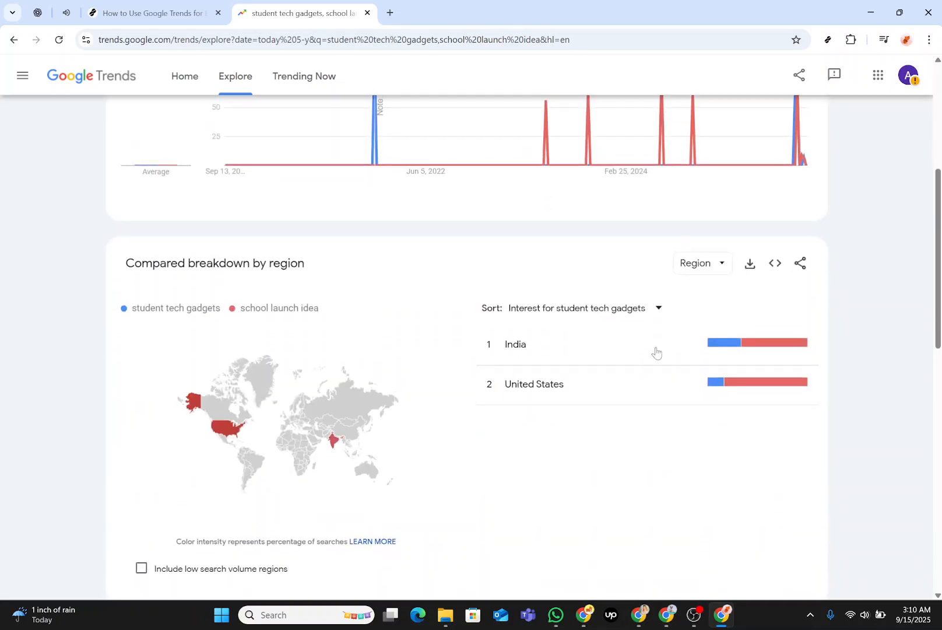
scroll(656, 350, "down", 2)
scroll(656, 350, "down", 2)
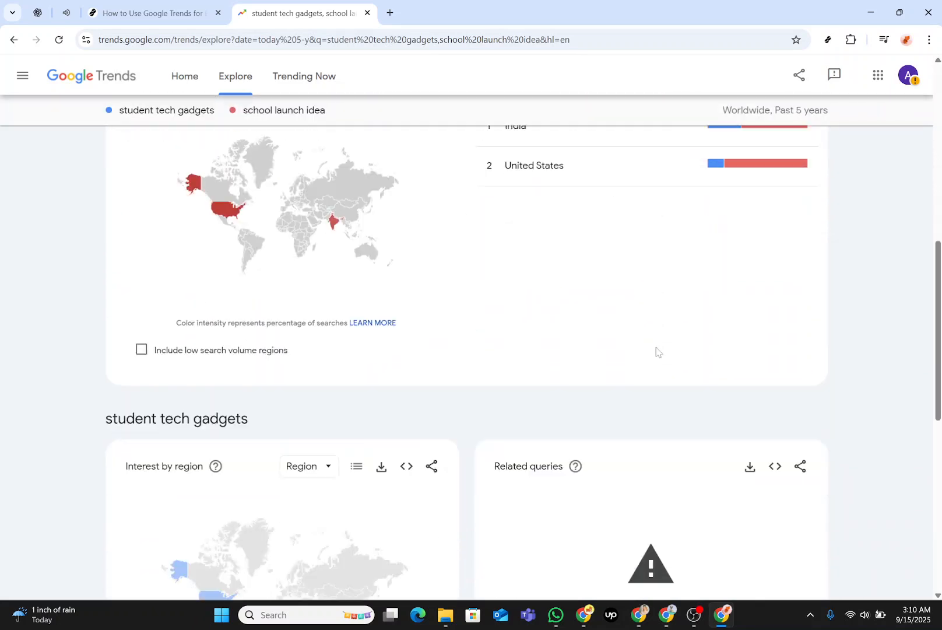
scroll(656, 350, "down", 4)
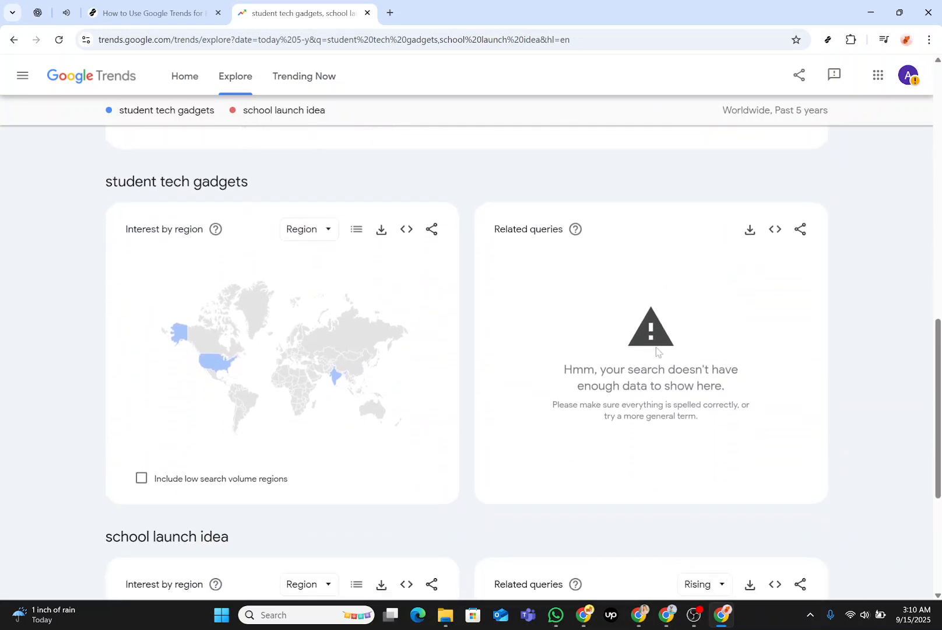
scroll(656, 346, "down", 3)
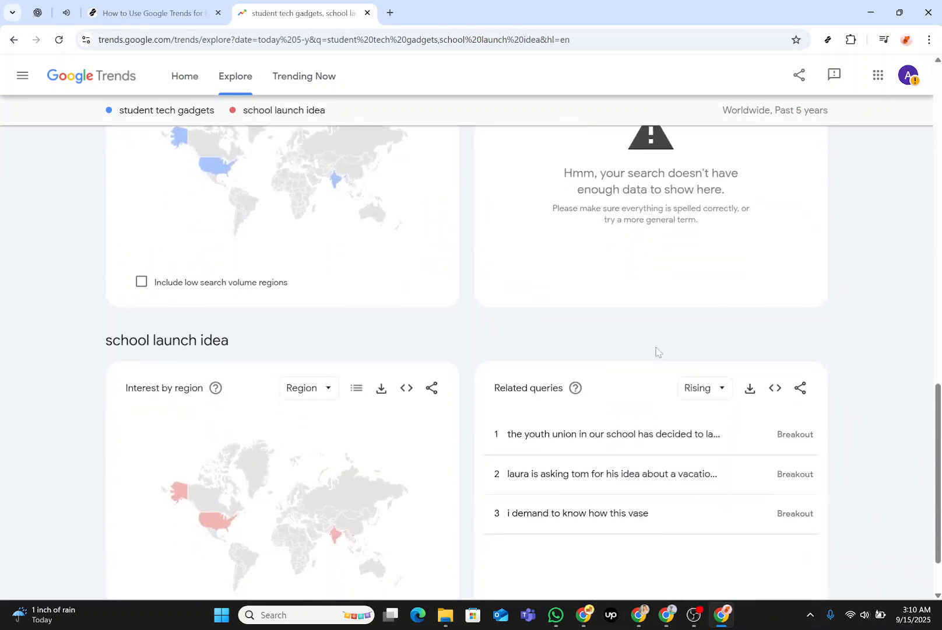
scroll(656, 347, "down", 1)
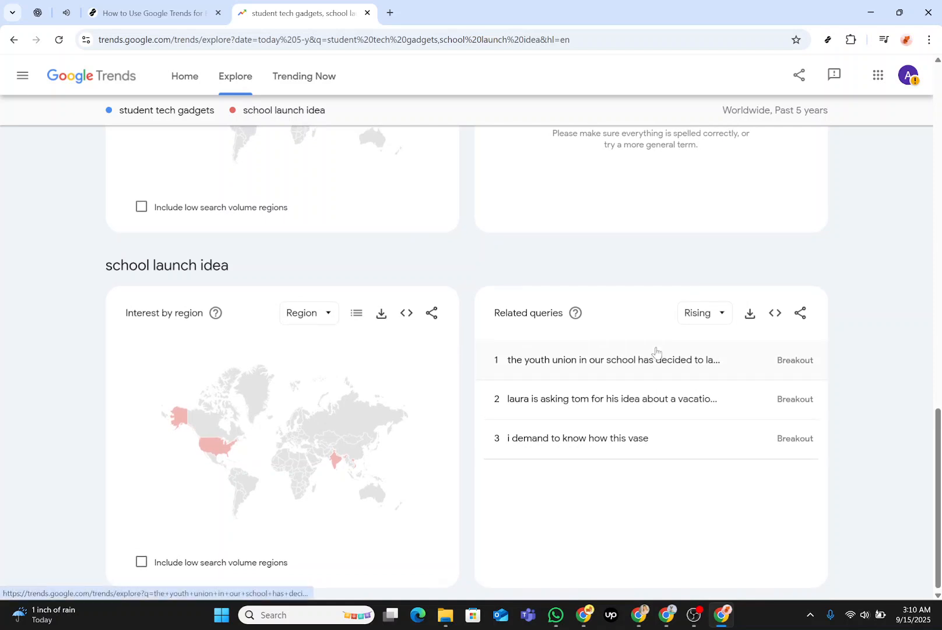
scroll(656, 350, "up", 2)
scroll(656, 352, "up", 1)
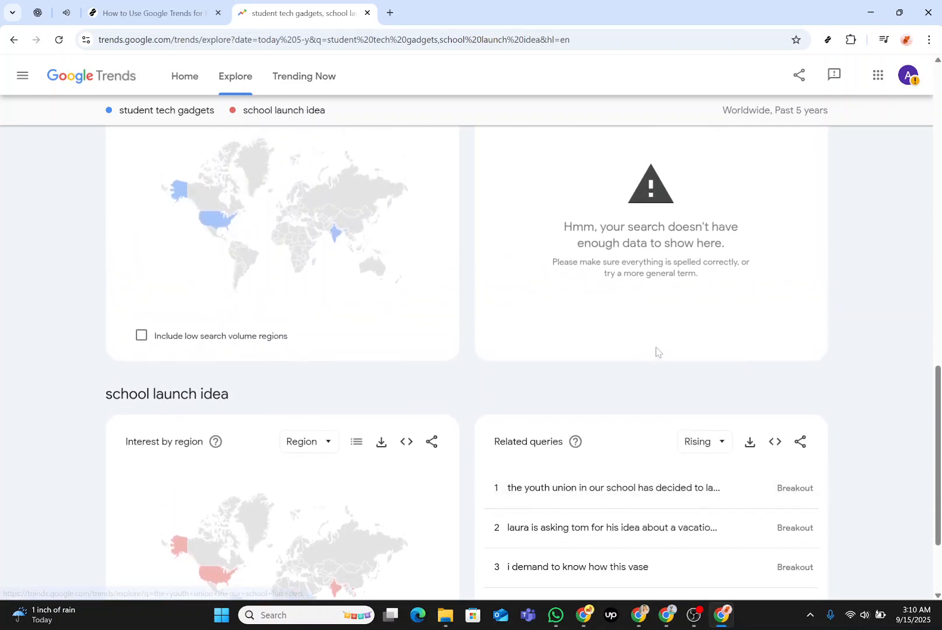
scroll(656, 347, "up", 3)
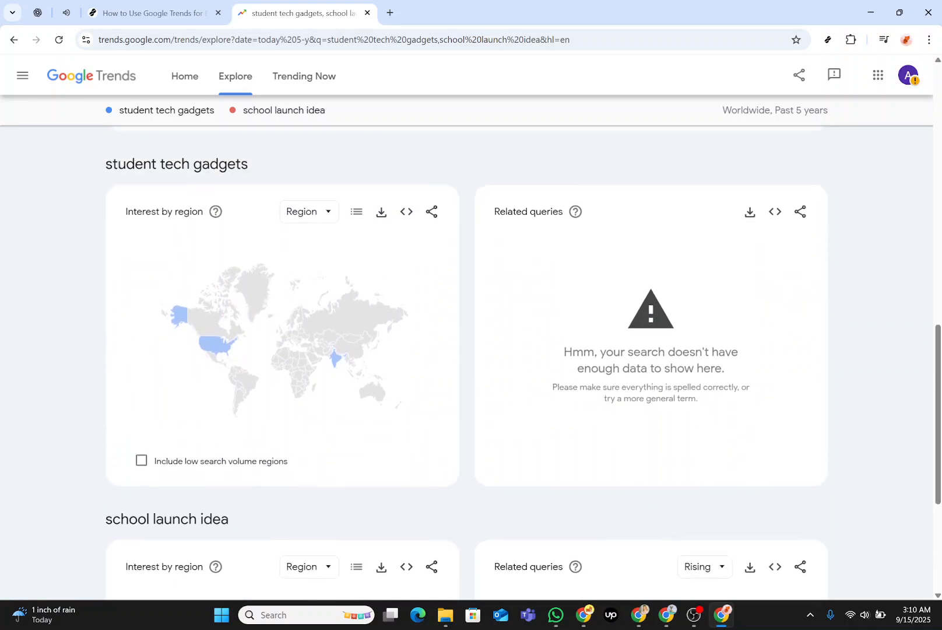
scroll(656, 347, "up", 4)
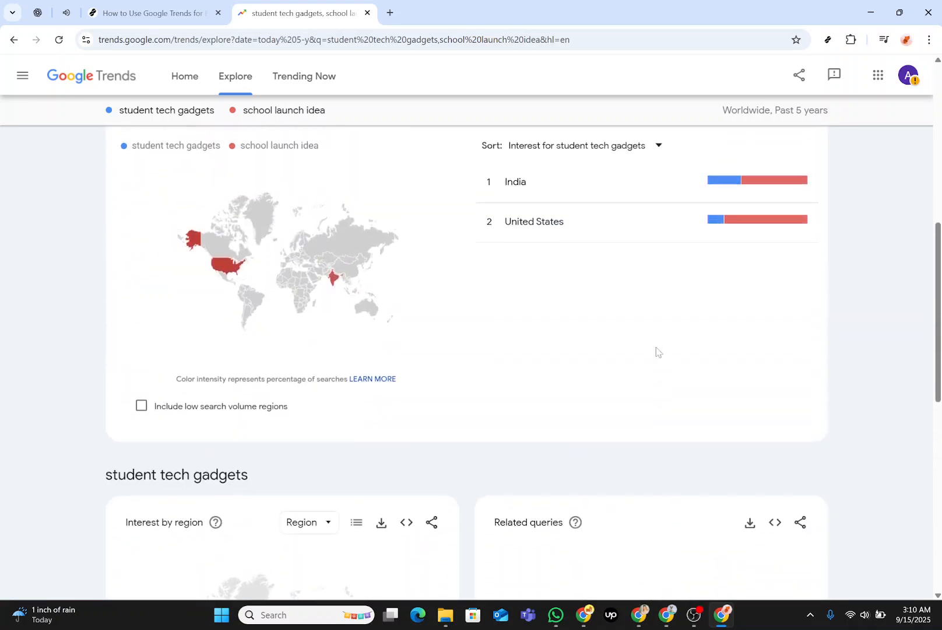